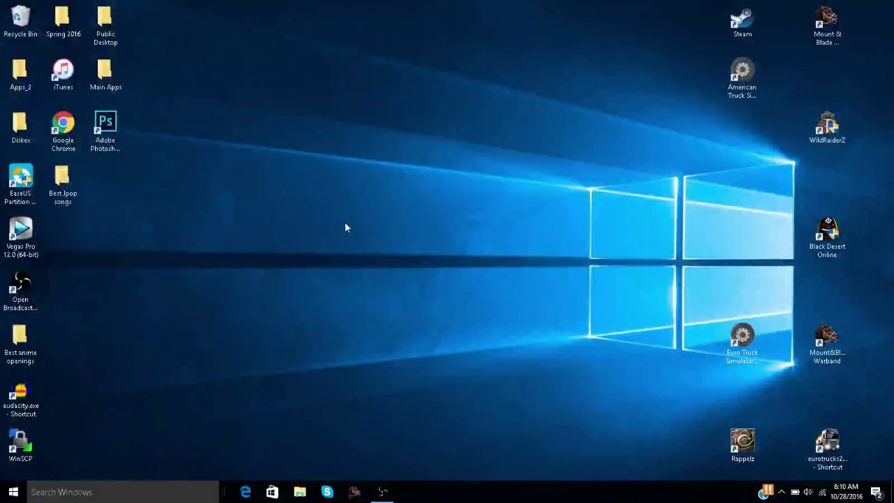
- Start iTunes from its desktop shortcut so the music library window appears
{"action": "double_click", "coordinate": [69, 76]}
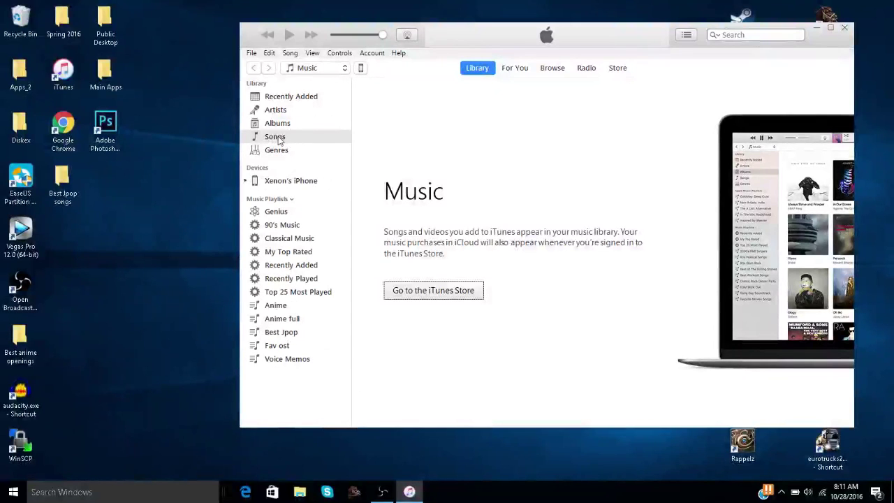
- Decline the iTunes update, show the empty Music Songs list, and bring up File Explorer
{"action": "key", "text": "shift+Tab"}
{"action": "key", "text": "Return"}
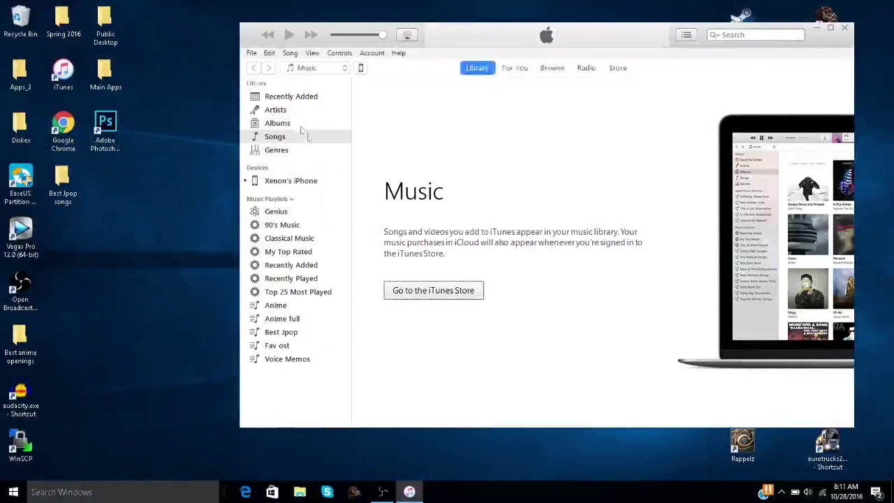
{"action": "left_click", "coordinate": [279, 137]}
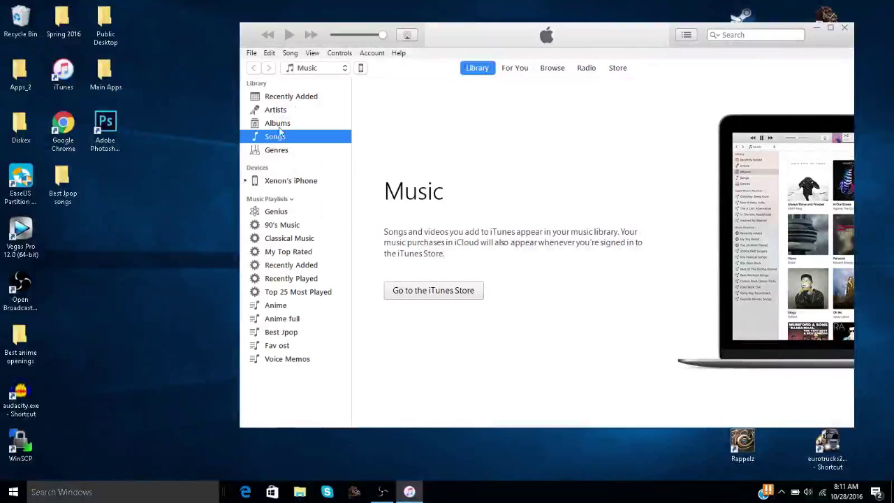
{"action": "left_click", "coordinate": [307, 68]}
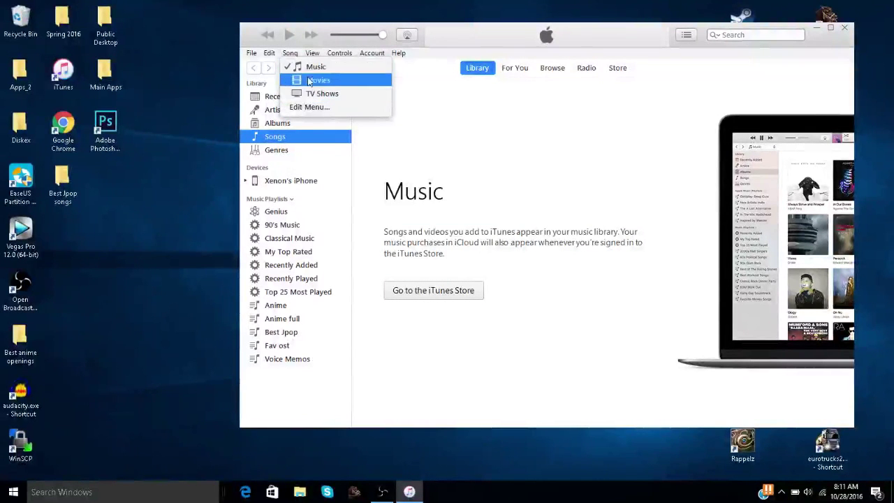
{"action": "left_click", "coordinate": [314, 68]}
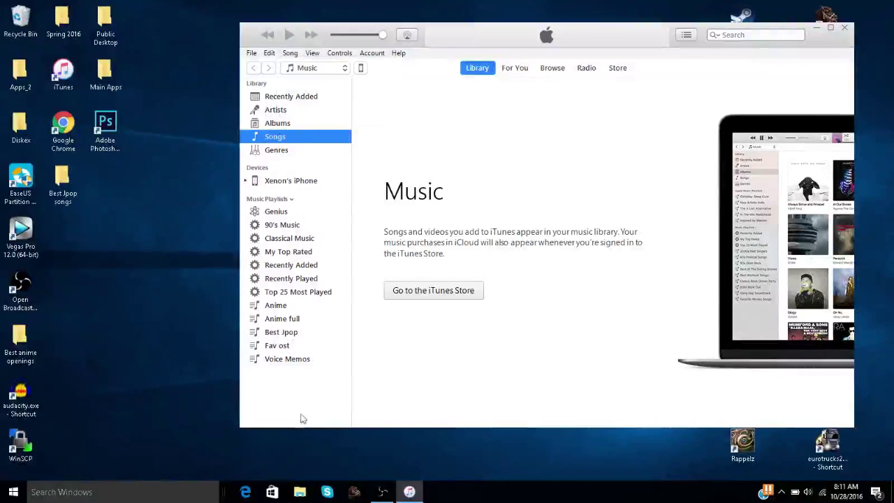
{"action": "left_click", "coordinate": [296, 493]}
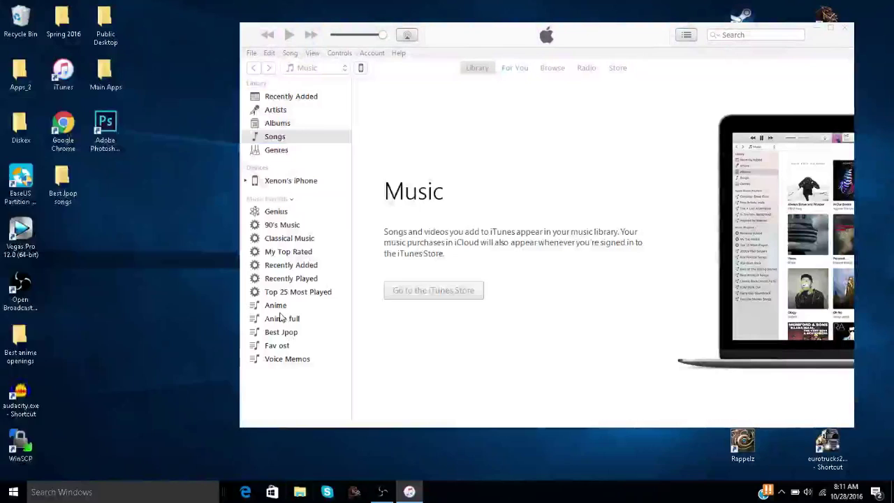
- Drag Malmo_Sunrise.mp3 from Downloads into the iTunes Songs list, then close File Explorer
{"action": "left_click", "coordinate": [51, 248]}
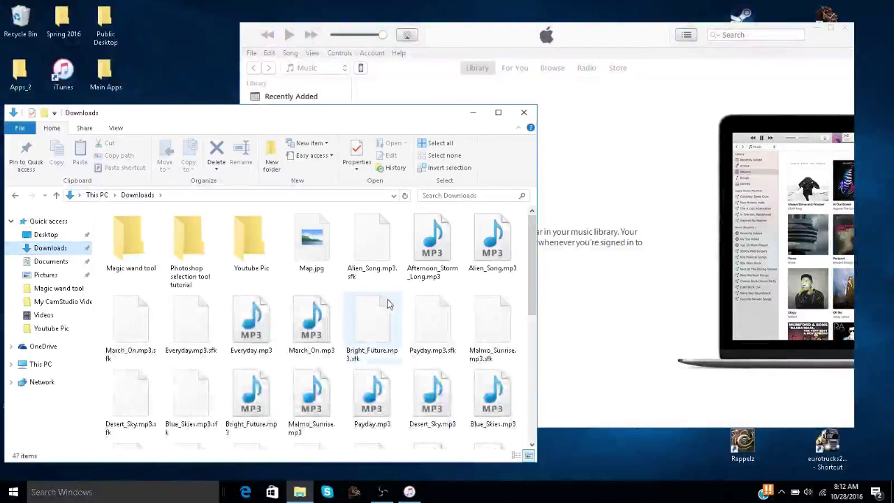
{"action": "left_click", "coordinate": [311, 402]}
{"action": "mouse_move", "coordinate": [464, 368]}
{"action": "left_mouse_down"}
{"action": "mouse_move", "coordinate": [575, 280]}
{"action": "mouse_move", "coordinate": [569, 275]}
{"action": "left_mouse_up"}
{"action": "left_click", "coordinate": [525, 113]}
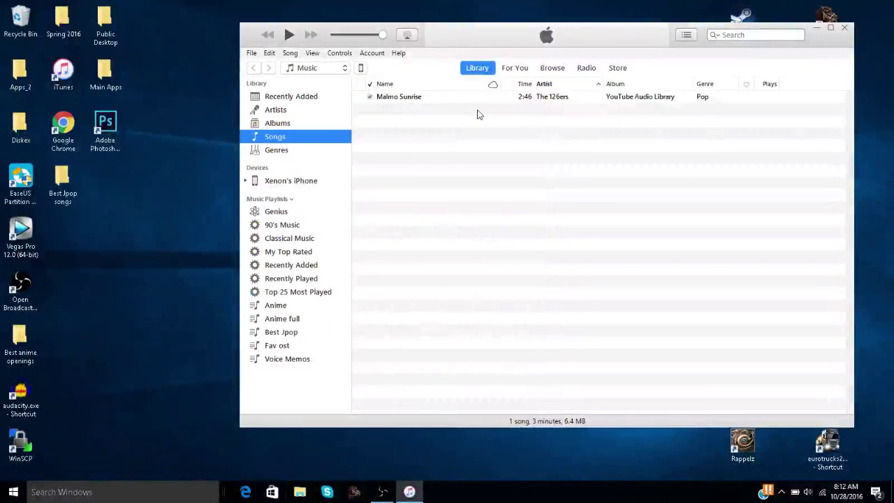
{"action": "left_click", "coordinate": [369, 54]}
{"action": "mouse_move", "coordinate": [412, 109]}
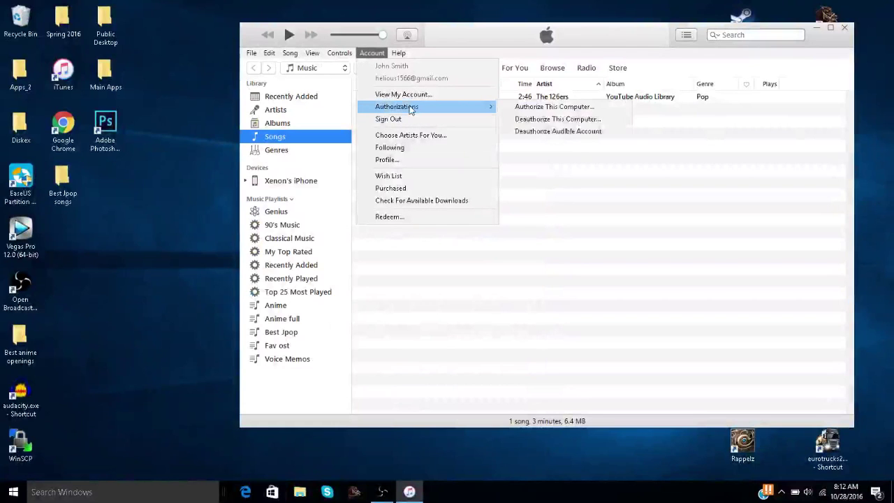
{"action": "left_click", "coordinate": [537, 108]}
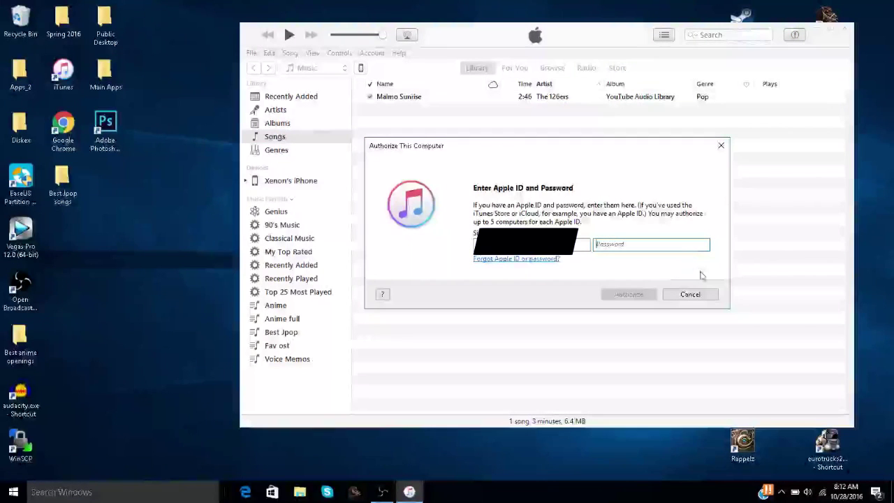
{"action": "left_click", "coordinate": [722, 148]}
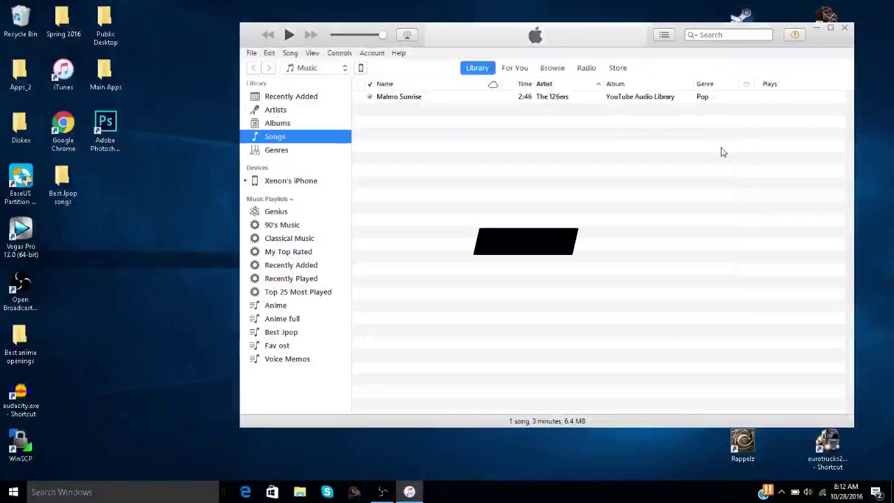
- On the iPhone's Music settings page, re-enable Sync Music for the entire library of 1 song
{"action": "left_click", "coordinate": [361, 69]}
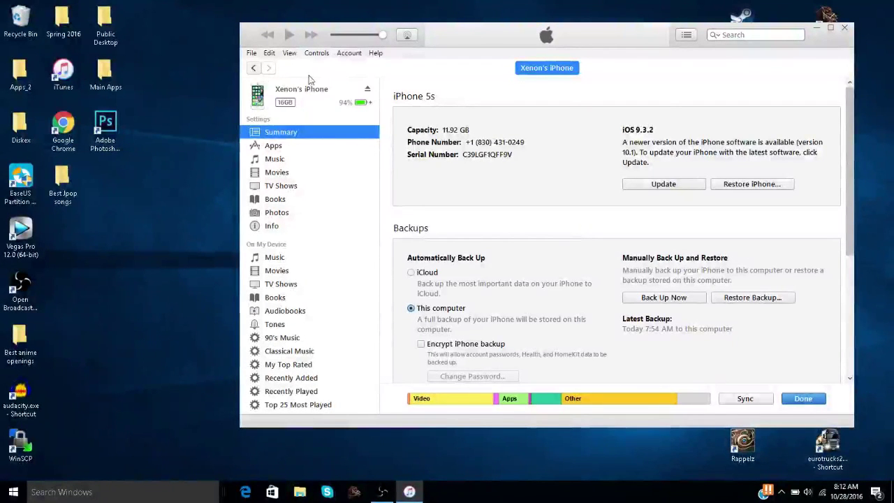
{"action": "left_click", "coordinate": [253, 68]}
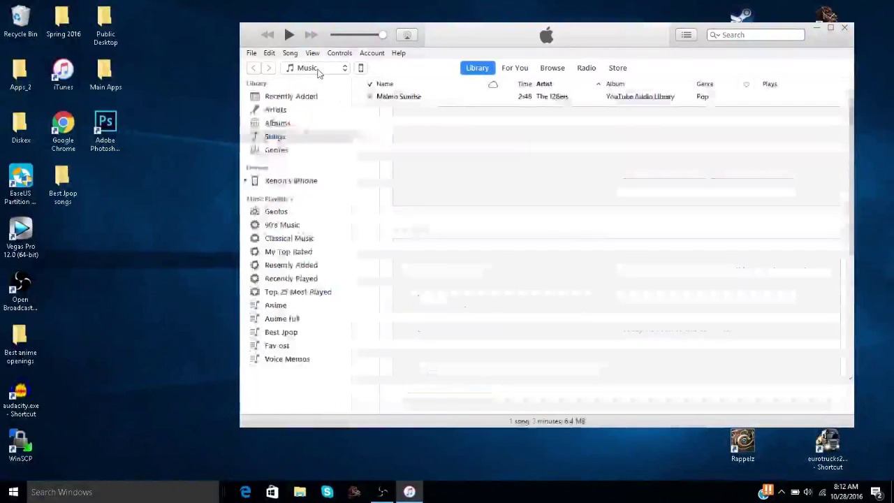
{"action": "left_click", "coordinate": [361, 69]}
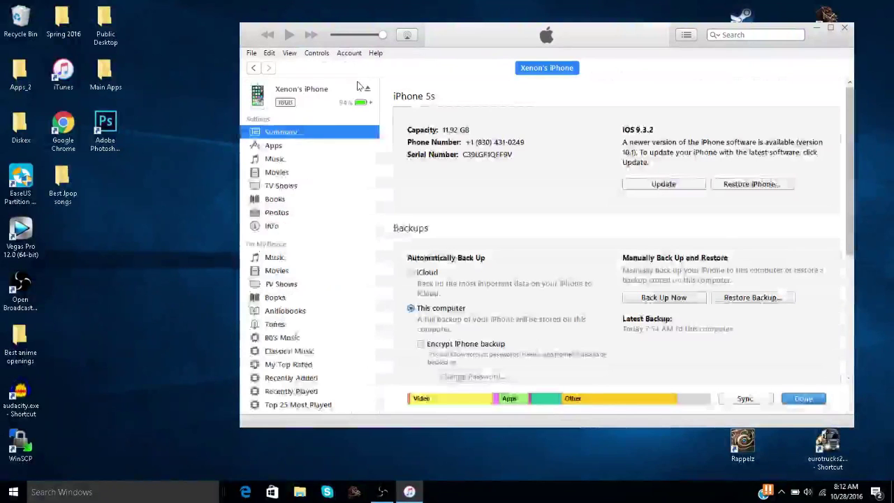
{"action": "left_click", "coordinate": [276, 161]}
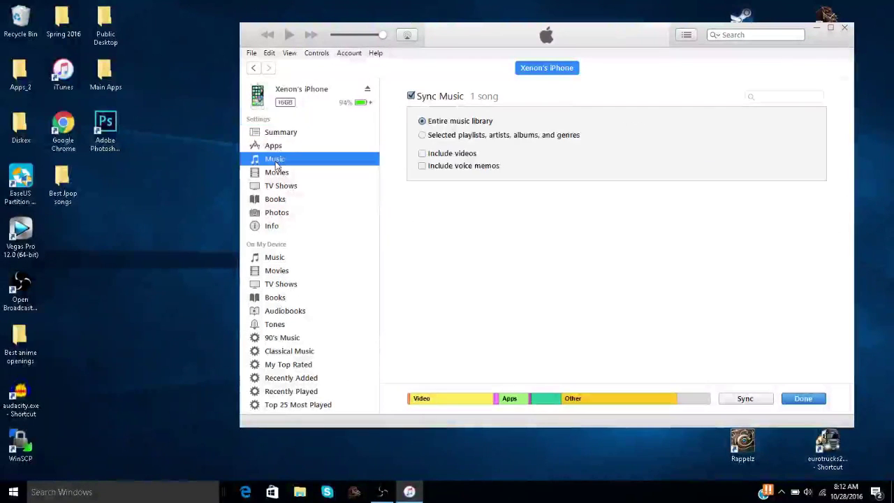
{"action": "left_click", "coordinate": [412, 98]}
{"action": "left_click", "coordinate": [412, 98]}
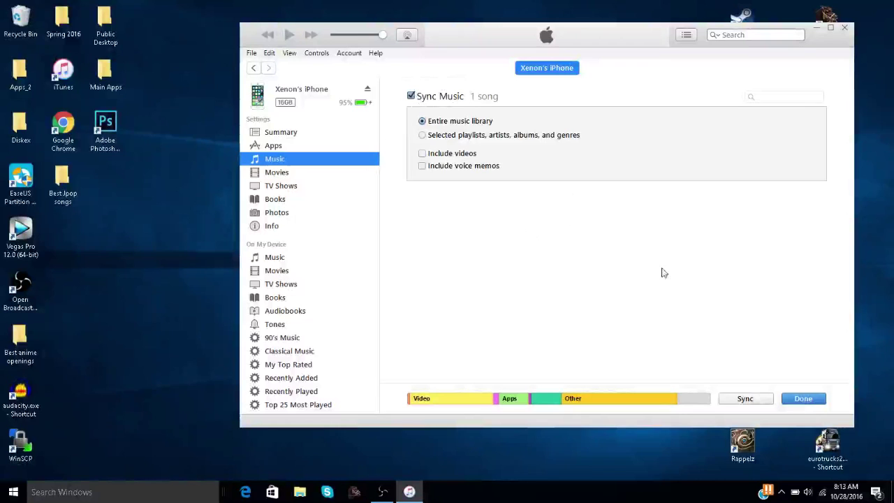
- Sync the iPhone and dismiss the unknown error (-54) message that appears
{"action": "left_click", "coordinate": [758, 403]}
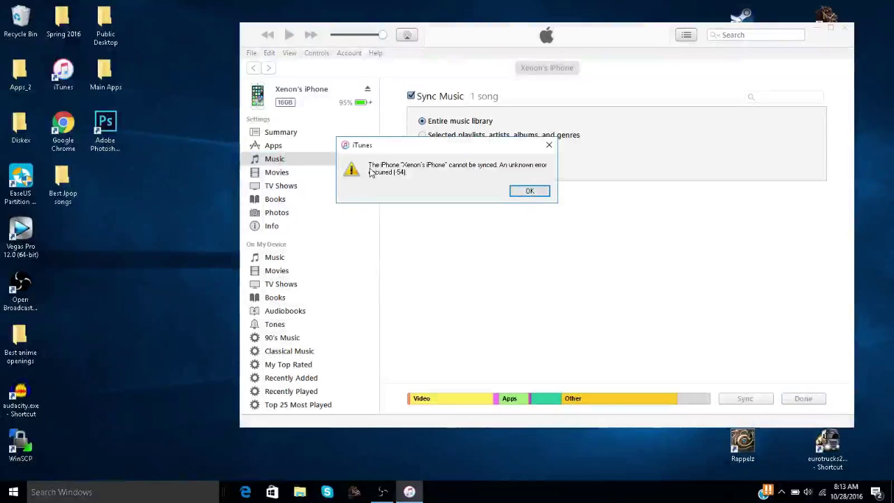
{"action": "mouse_move", "coordinate": [386, 143]}
{"action": "left_mouse_down"}
{"action": "mouse_move", "coordinate": [379, 170]}
{"action": "mouse_move", "coordinate": [433, 180]}
{"action": "left_mouse_up"}
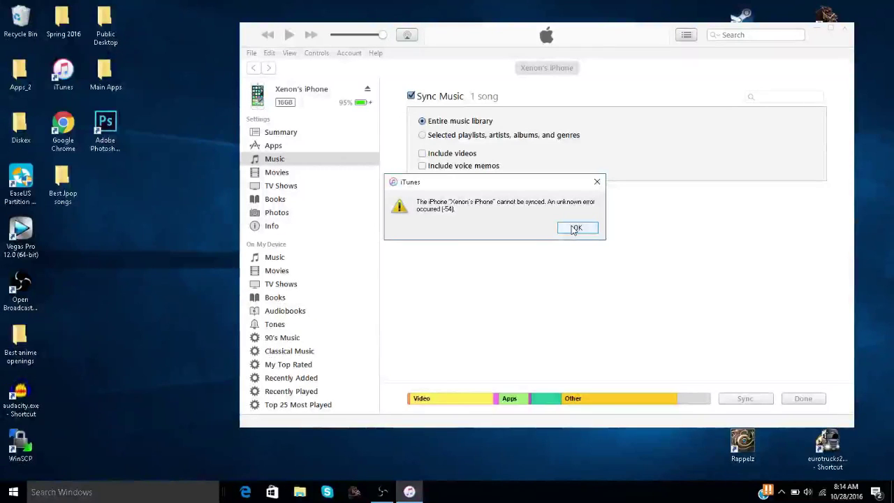
{"action": "left_click", "coordinate": [578, 230]}
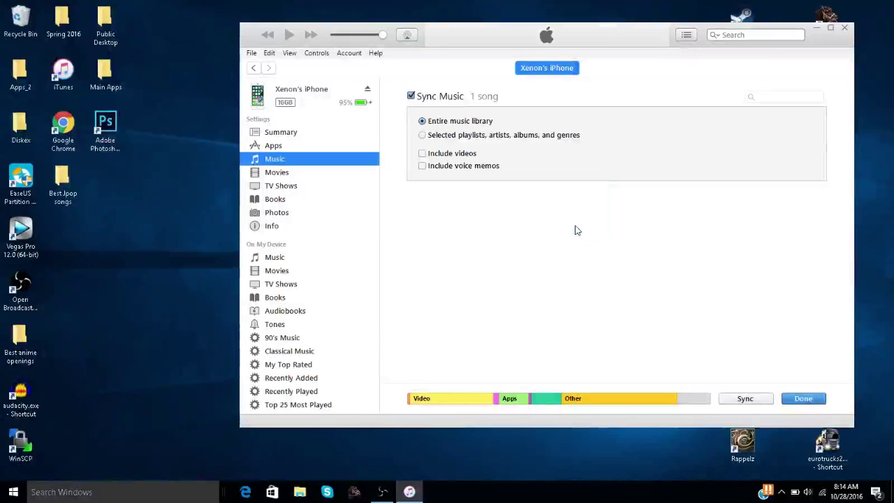
- Leave the iPhone settings with Done and select the Malmo Sunrise row in Songs
{"action": "left_click", "coordinate": [802, 399]}
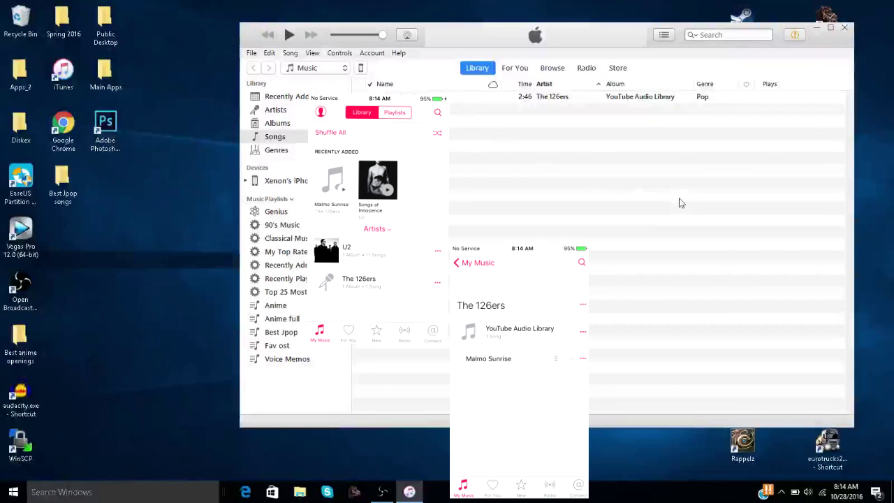
{"action": "left_click", "coordinate": [426, 97]}
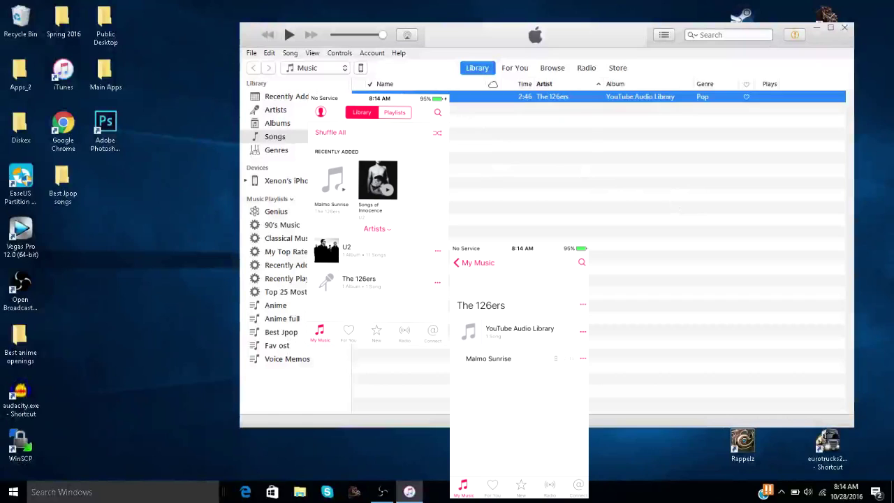